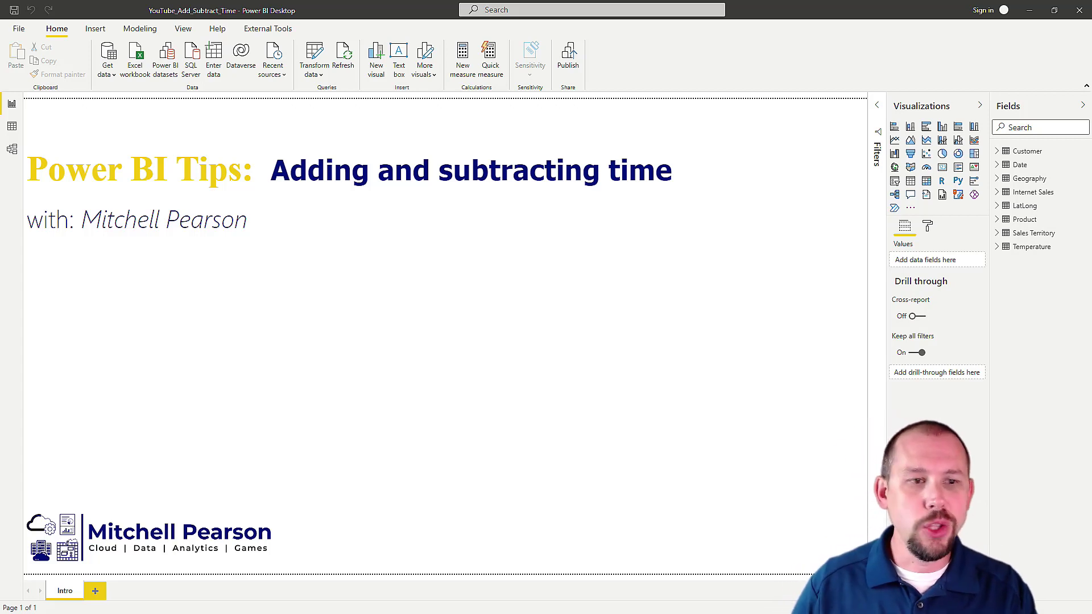
Show the Date table's rows in data view and select its Date column
{"action": "left_click", "coordinate": [12, 125]}
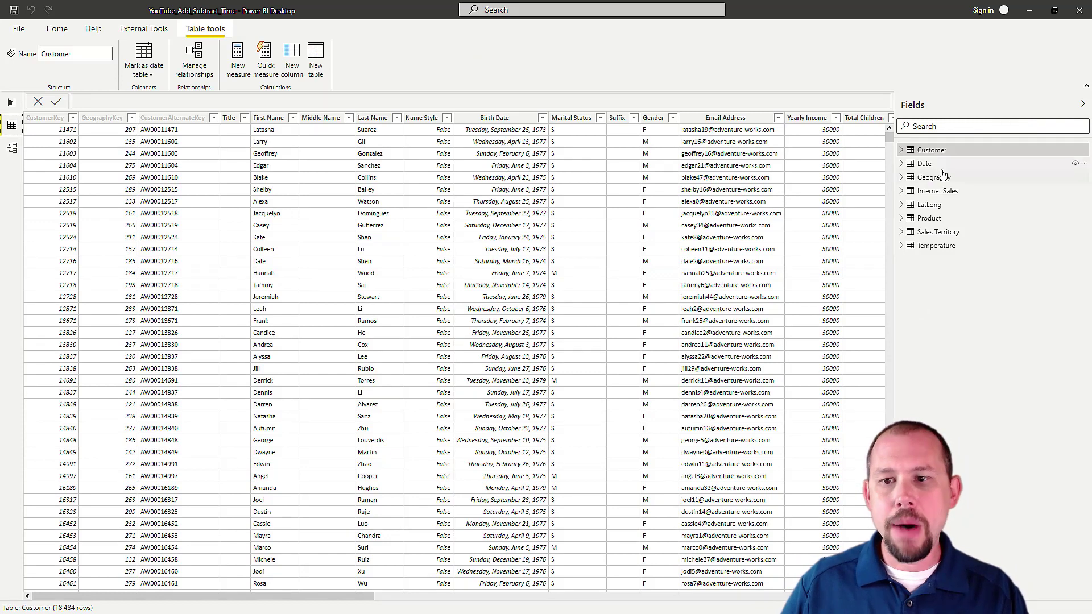
{"action": "left_click", "coordinate": [924, 164]}
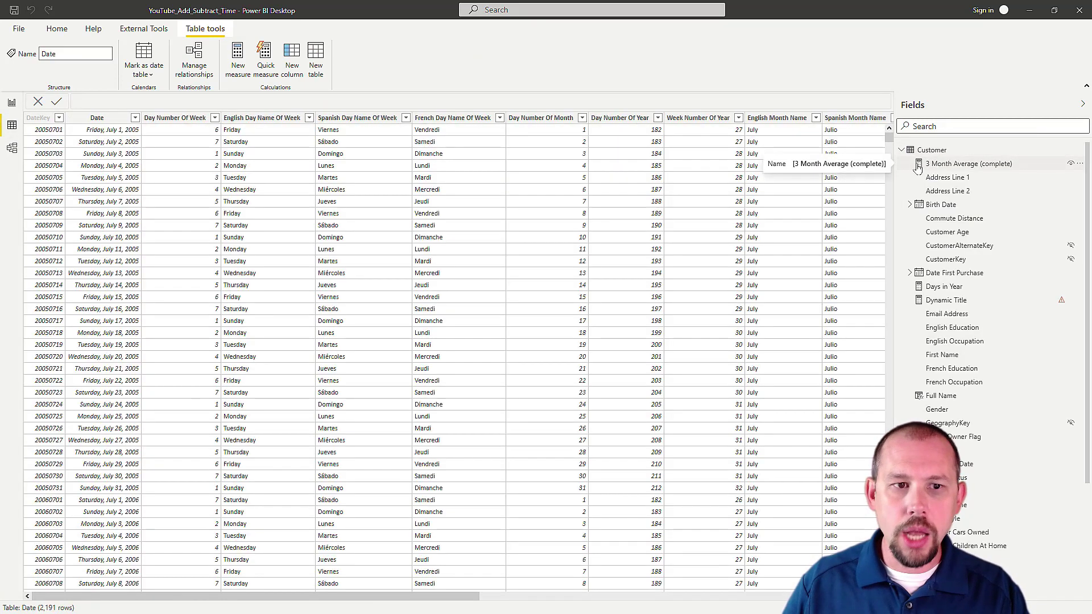
{"action": "left_click", "coordinate": [95, 121]}
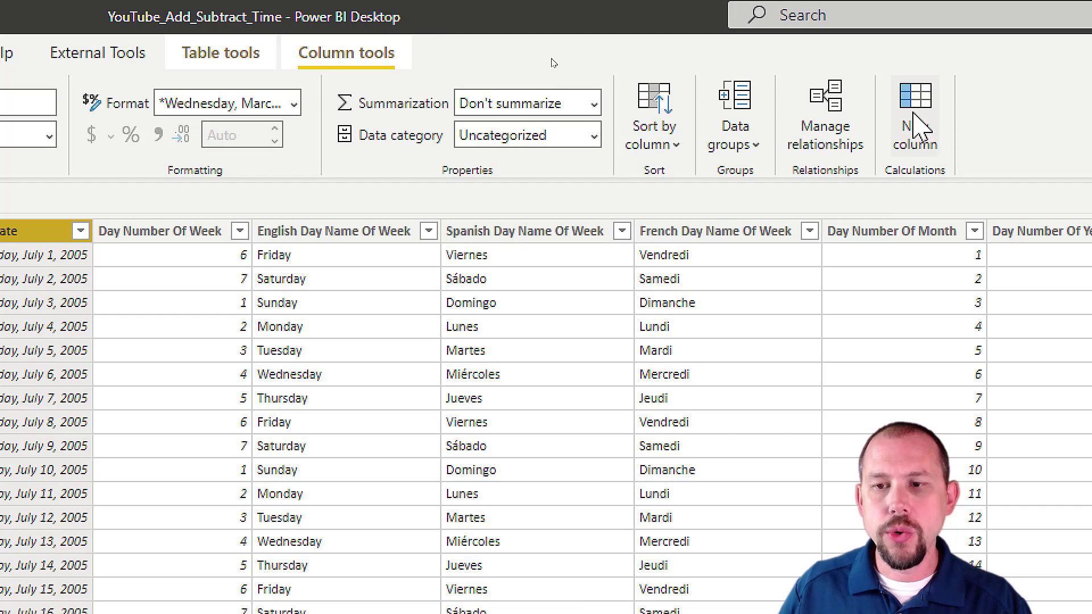
Create a new Date table column with the formula DateTime = 'Date'[Date] + (4/24)
{"action": "left_click", "coordinate": [918, 126]}
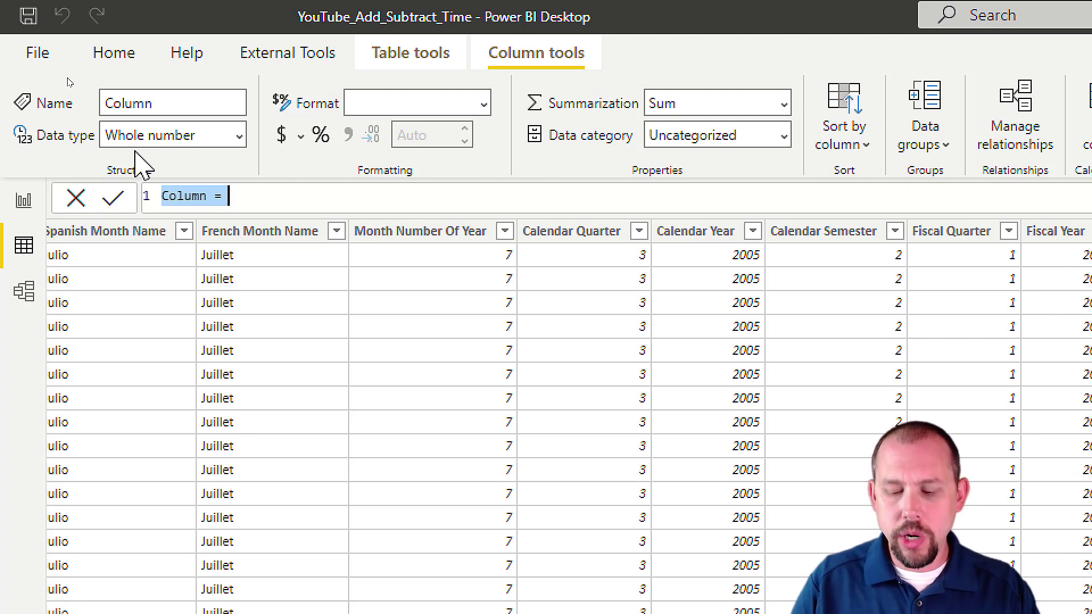
{"action": "key", "text": "BackSpace"}
{"action": "type", "text": "DateTime "}
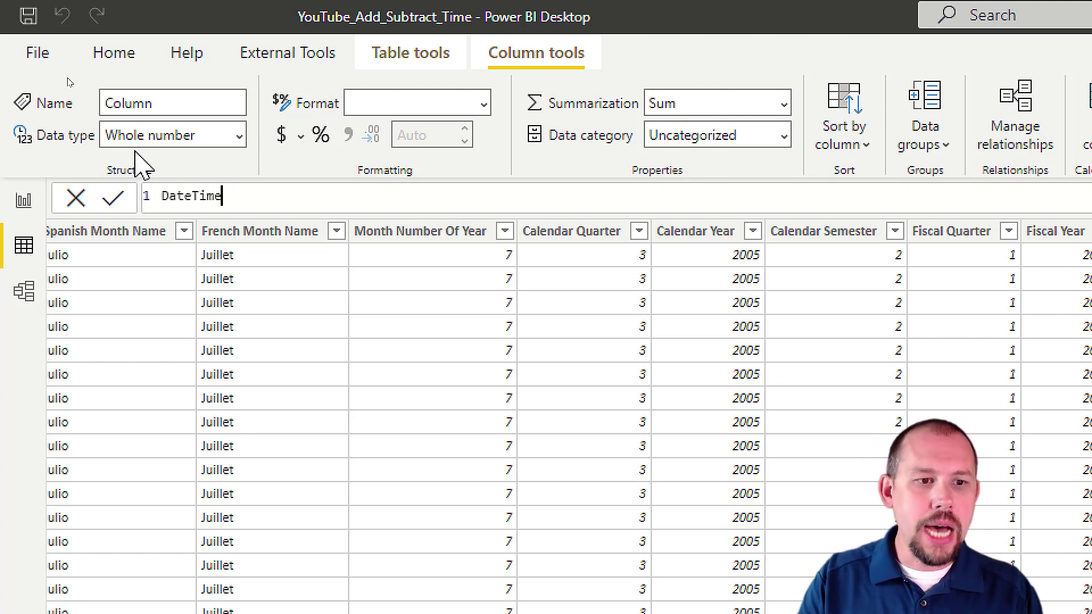
{"action": "type", "text": "= "}
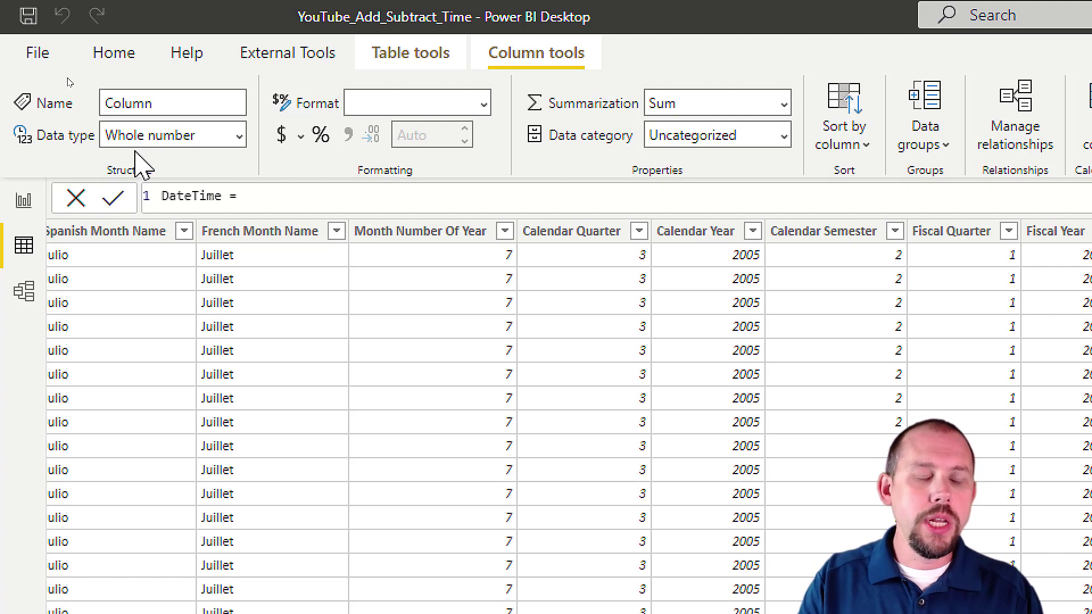
{"action": "type", "text": "'Date'["}
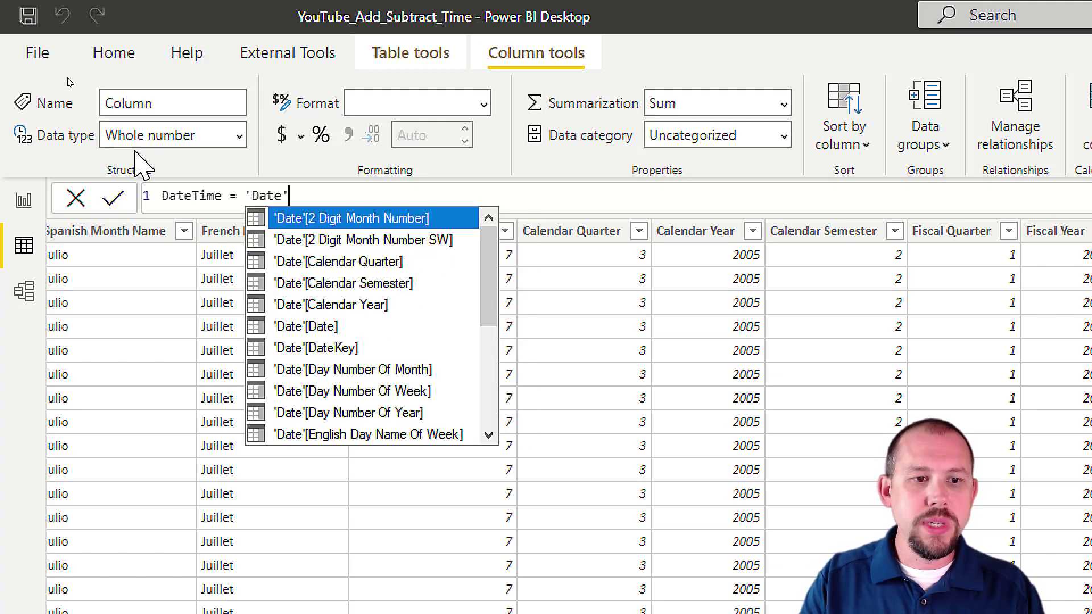
{"action": "type", "text": "Date] +"}
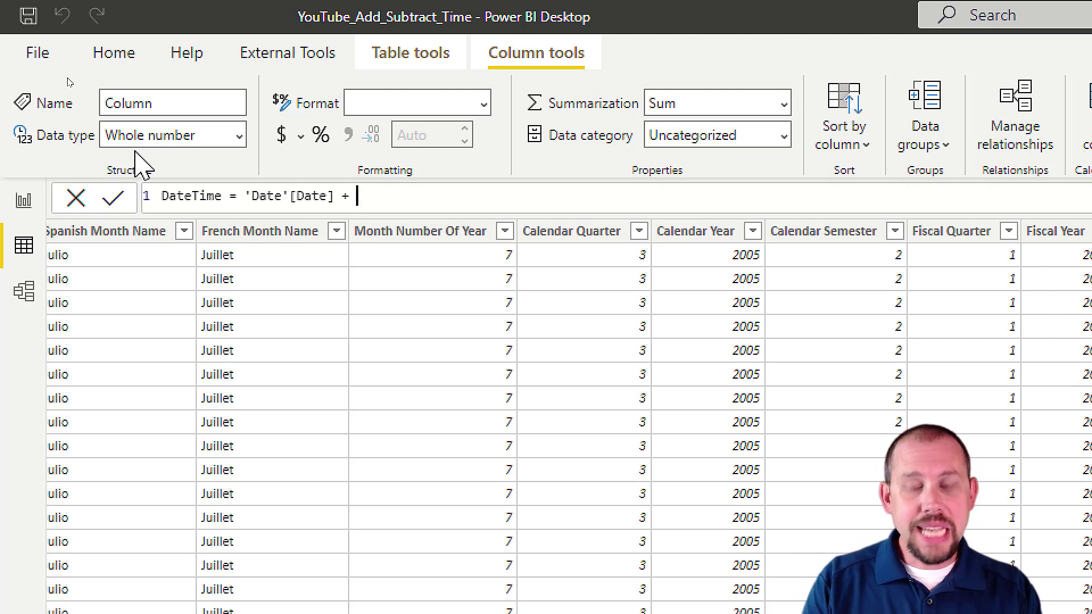
{"action": "type", "text": "("}
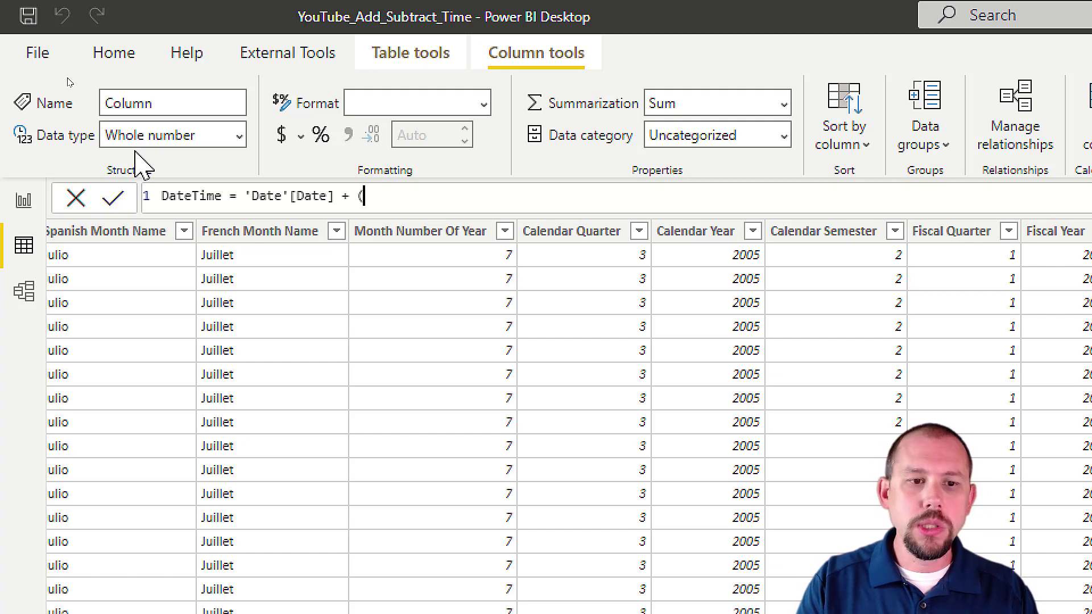
{"action": "type", "text": "4/24"}
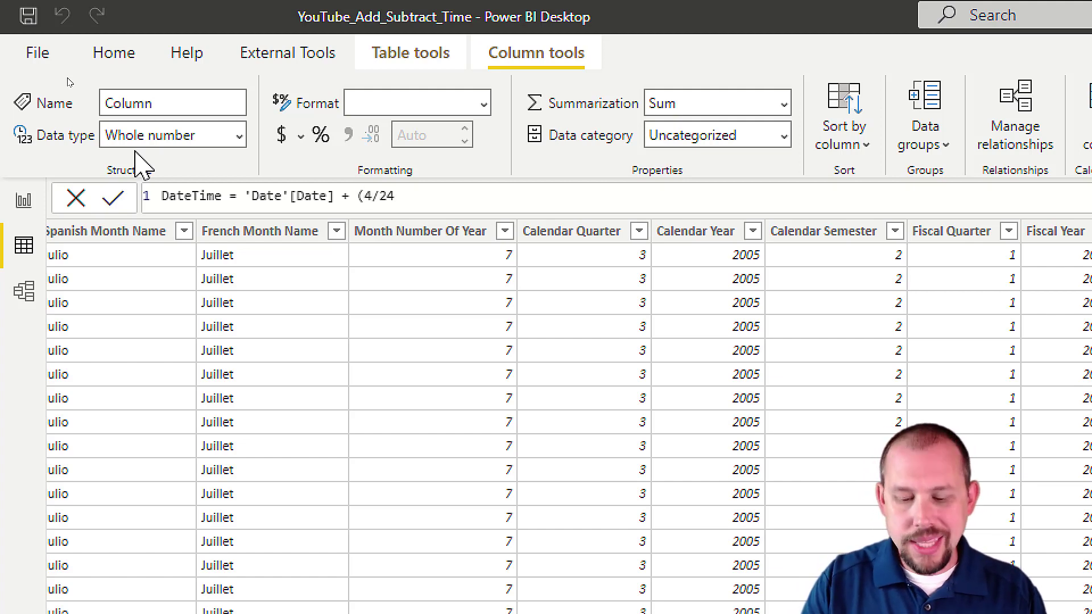
{"action": "type", "text": ")"}
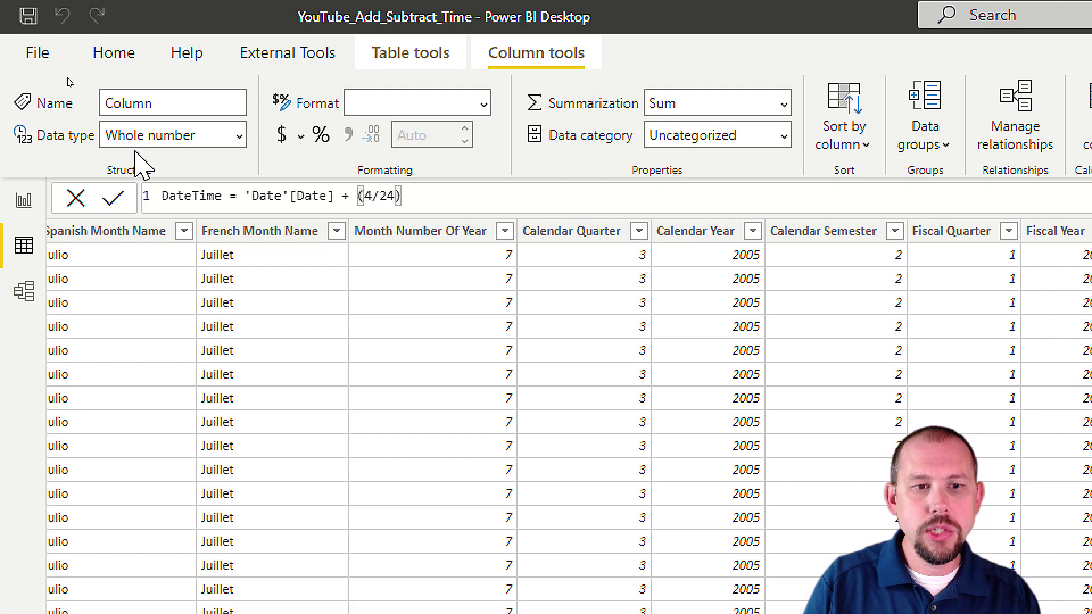
{"action": "key", "text": "Return"}
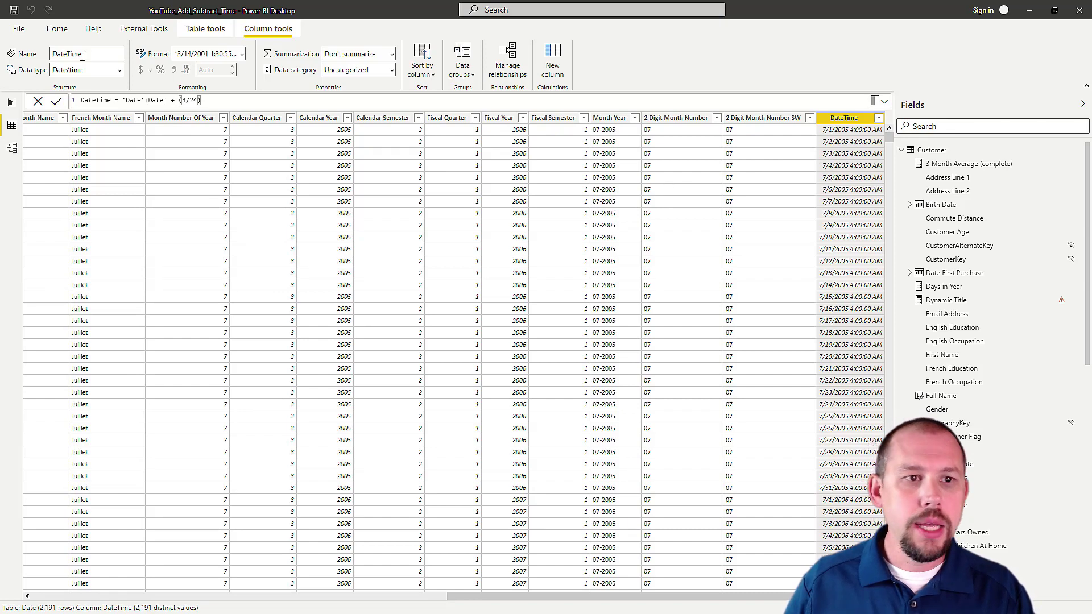
Launch Transform data from the Home ribbon to open the Power Query Editor
{"action": "left_click", "coordinate": [59, 29]}
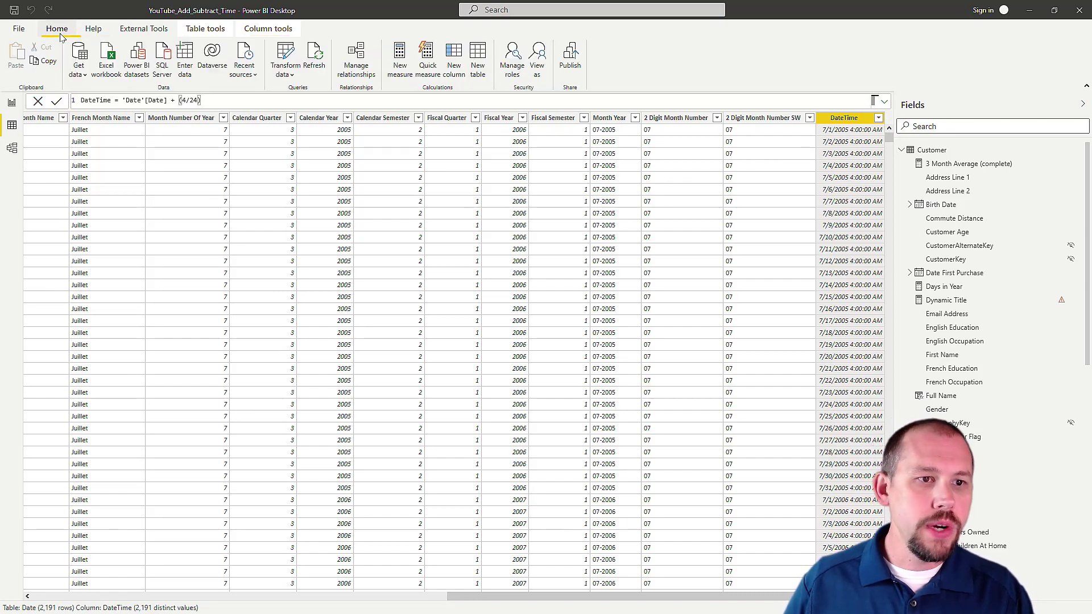
{"action": "left_click", "coordinate": [286, 57]}
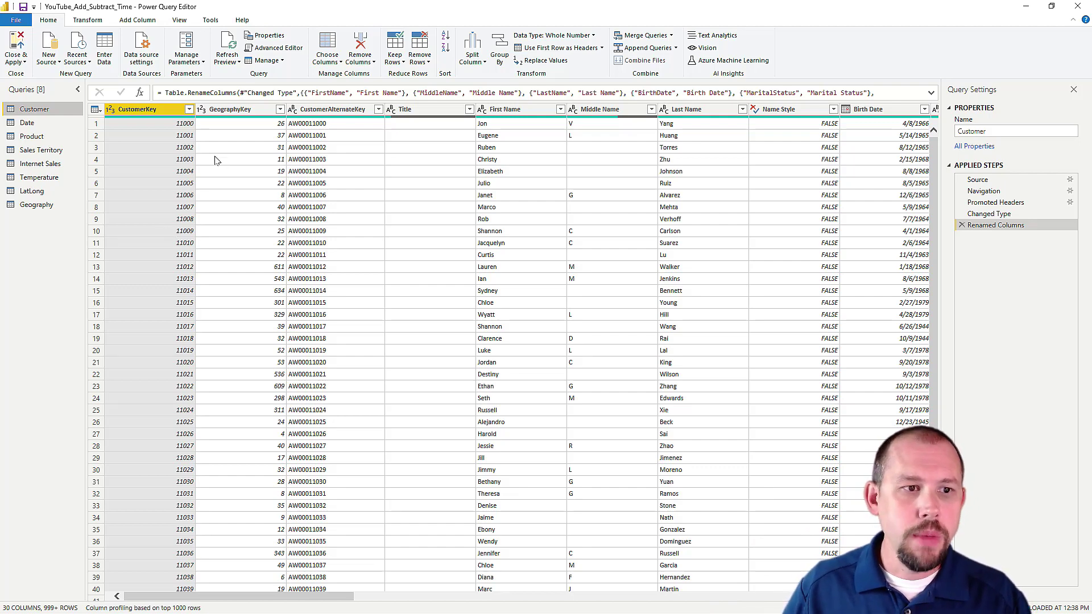
Change the Date query's Date column data type to Date/Time
{"action": "left_click", "coordinate": [27, 123]}
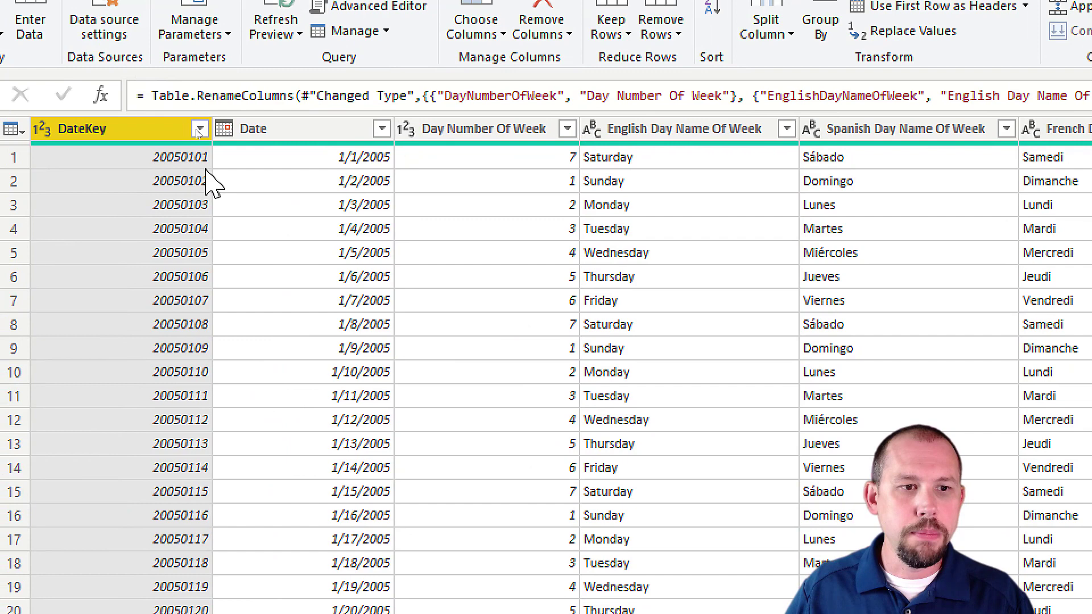
{"action": "left_click", "coordinate": [226, 132]}
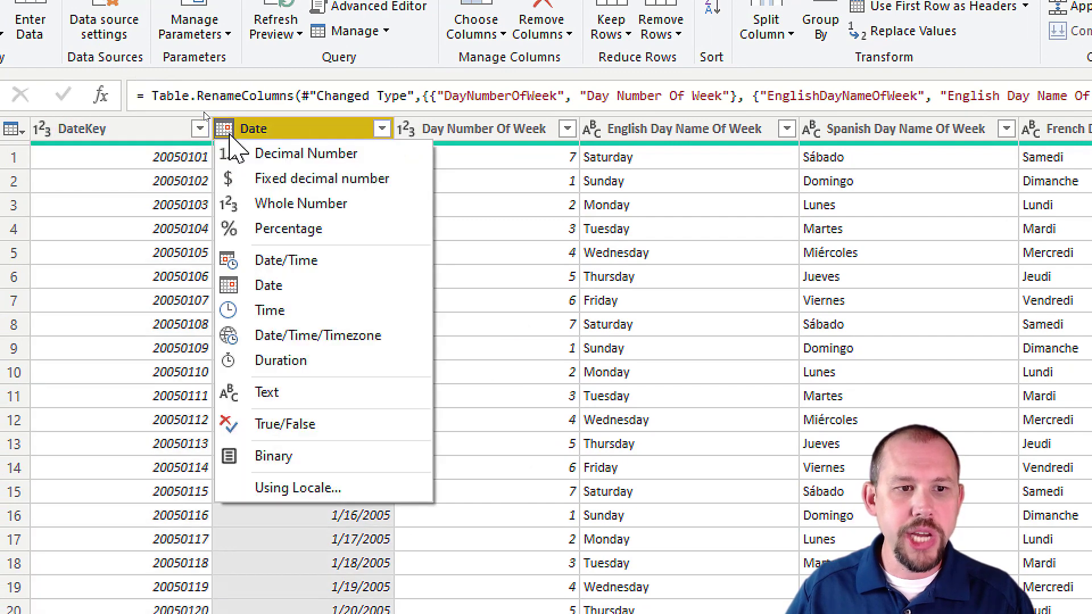
{"action": "left_click", "coordinate": [294, 267]}
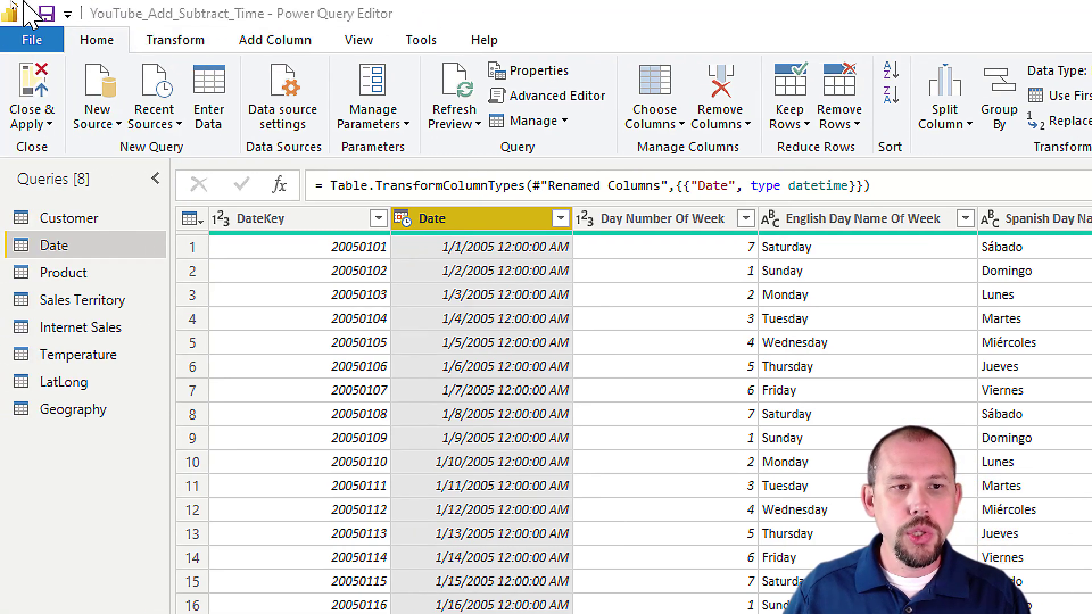
{"action": "left_click", "coordinate": [24, 3]}
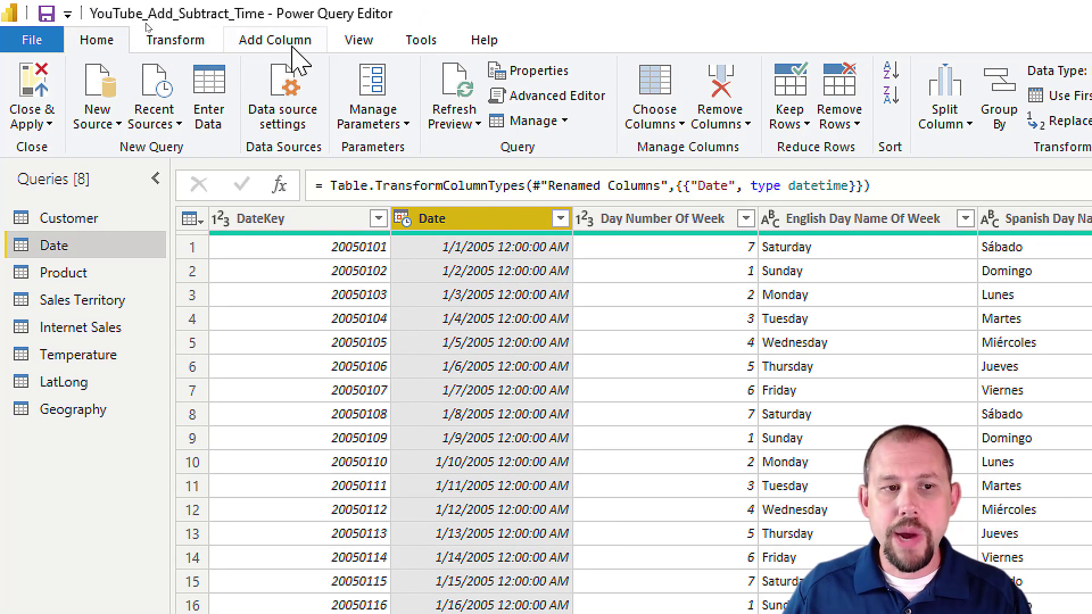
Start a Custom Column with the formula [Date] + #duration(0, 5, 0, 0)
{"action": "left_click", "coordinate": [291, 49]}
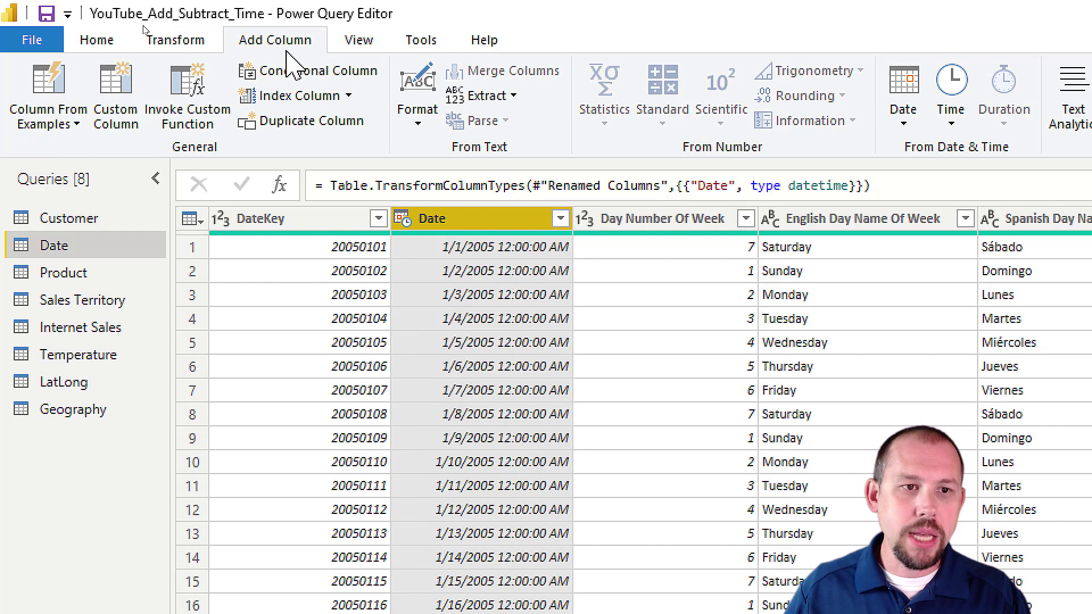
{"action": "left_click", "coordinate": [122, 108]}
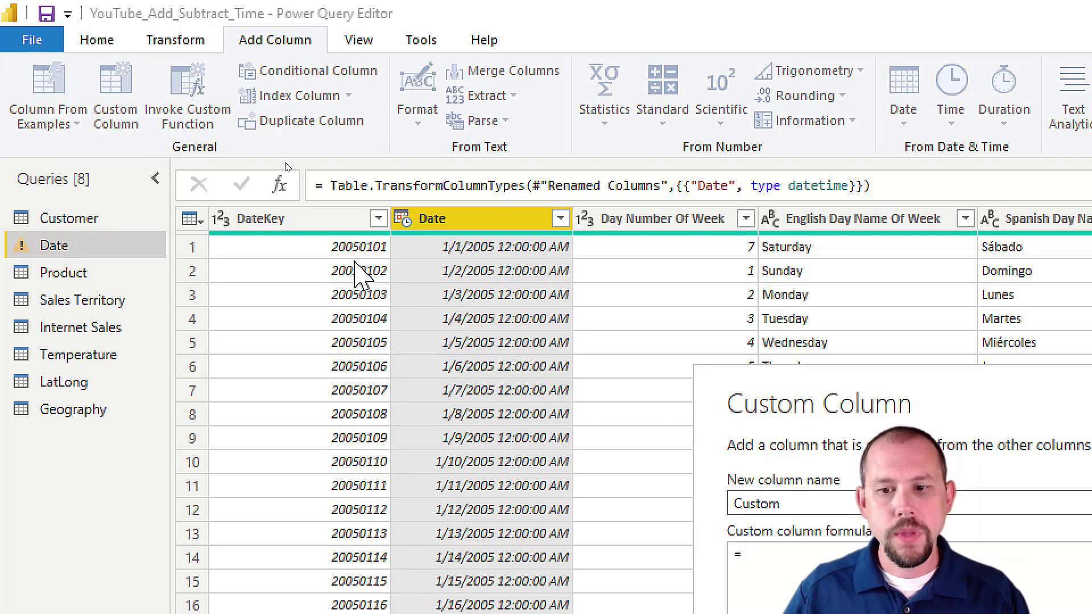
{"action": "left_click_drag", "start_coordinate": [923, 383], "coordinate": [393, 117]}
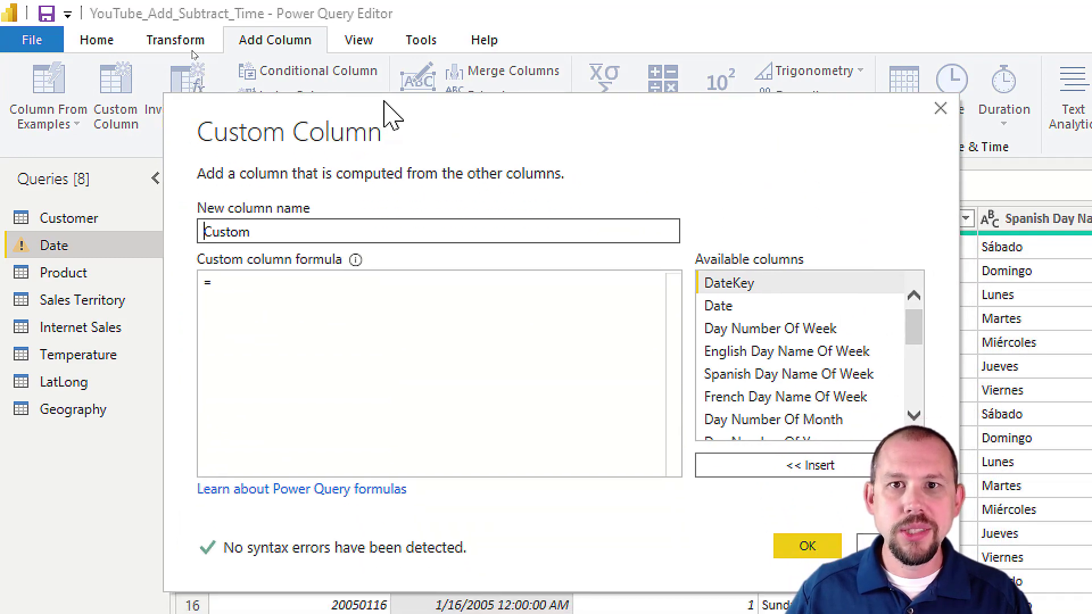
{"action": "left_click", "coordinate": [378, 375]}
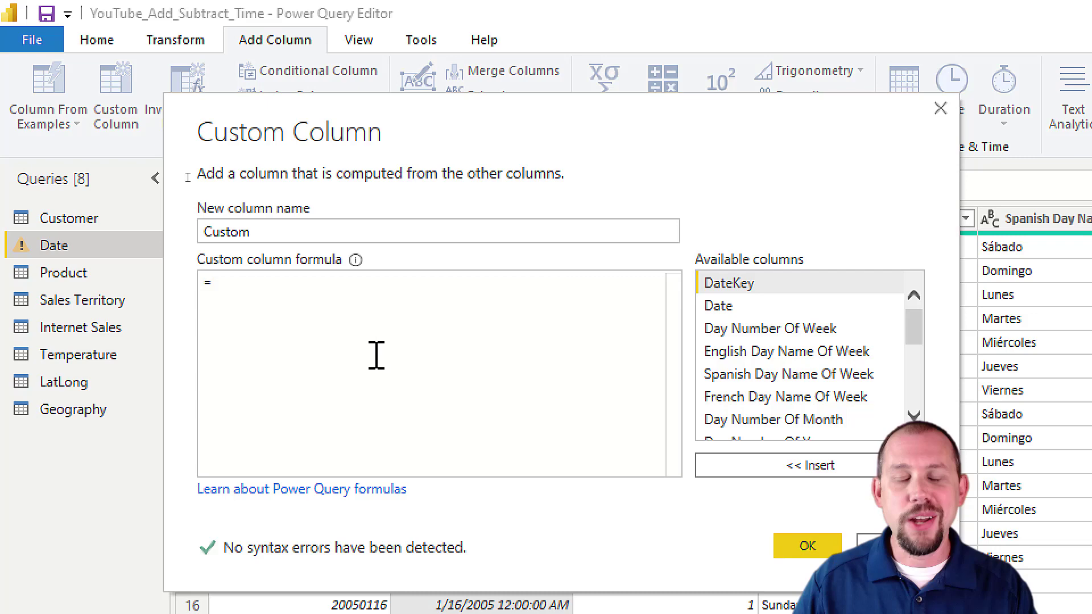
{"action": "left_click", "coordinate": [718, 307]}
{"action": "left_click", "coordinate": [761, 465]}
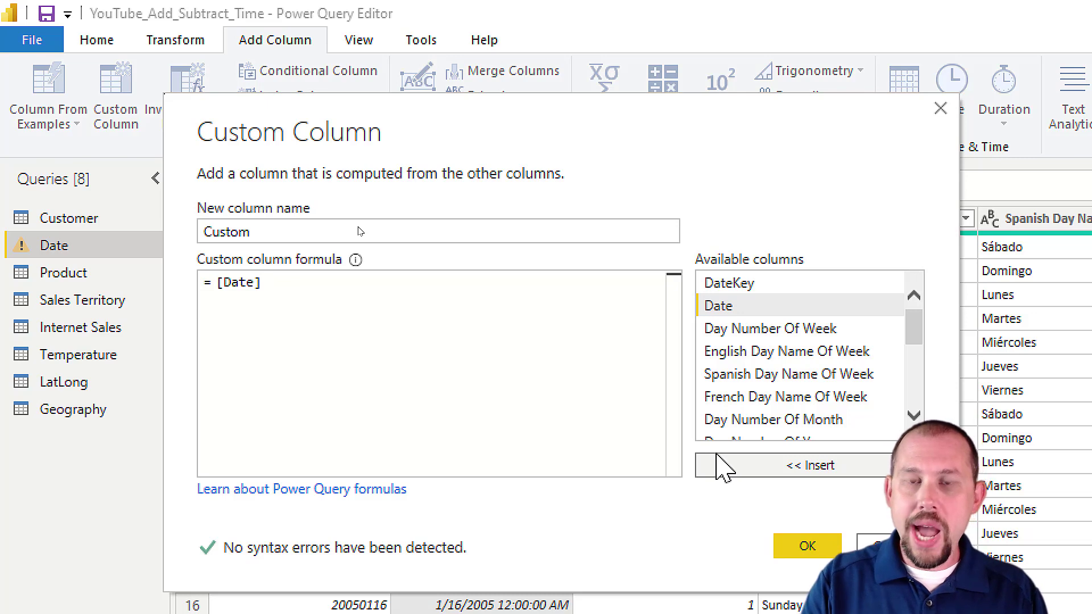
{"action": "type", "text": "+"}
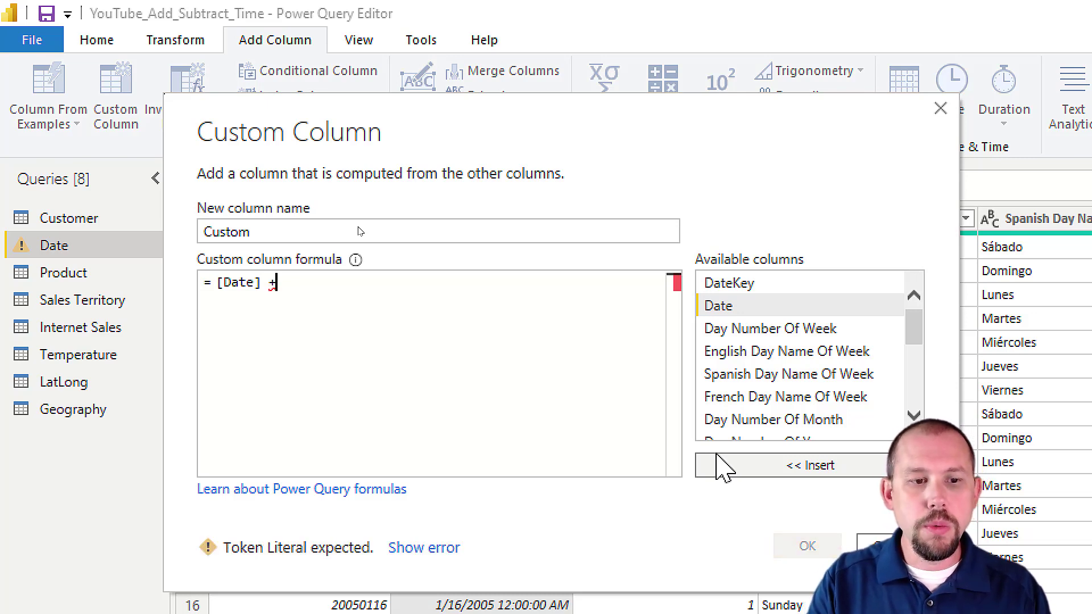
{"action": "type", "text": " #"}
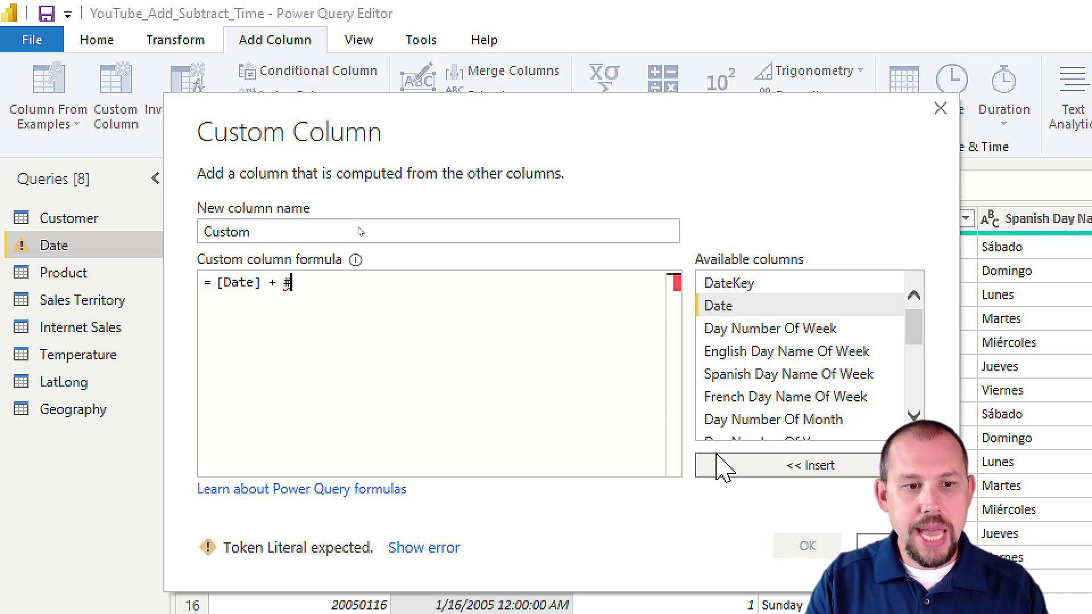
{"action": "type", "text": "duration("}
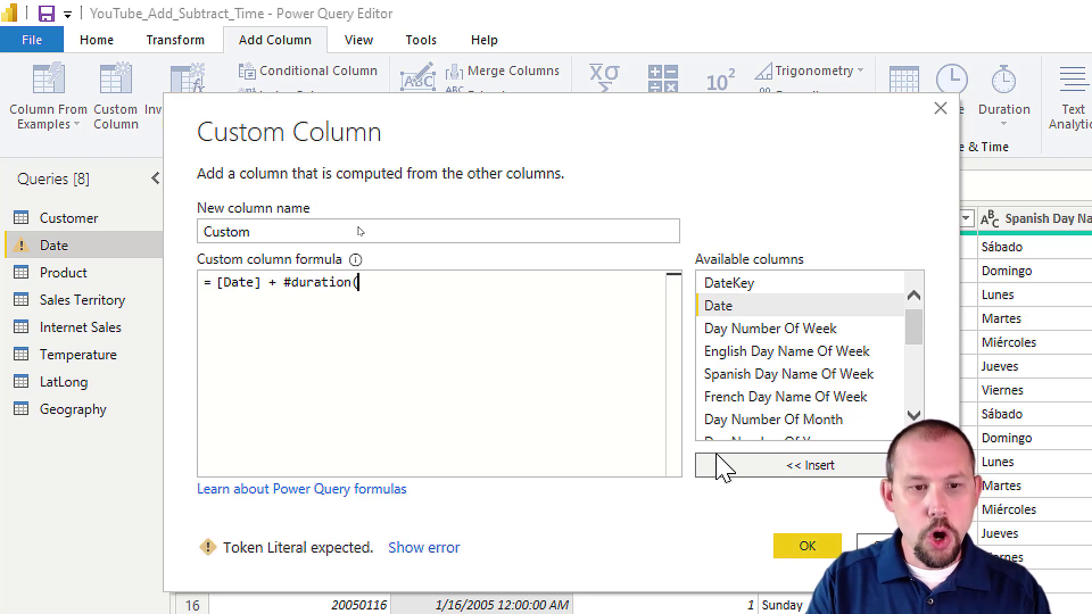
{"action": "type", "text": "0,"}
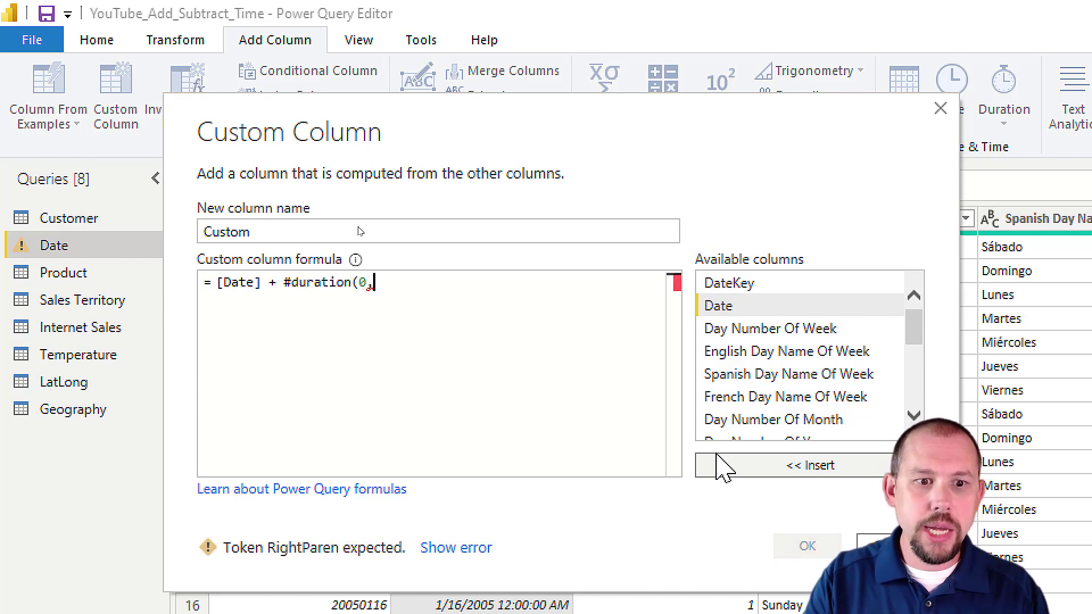
{"action": "type", "text": " 5"}
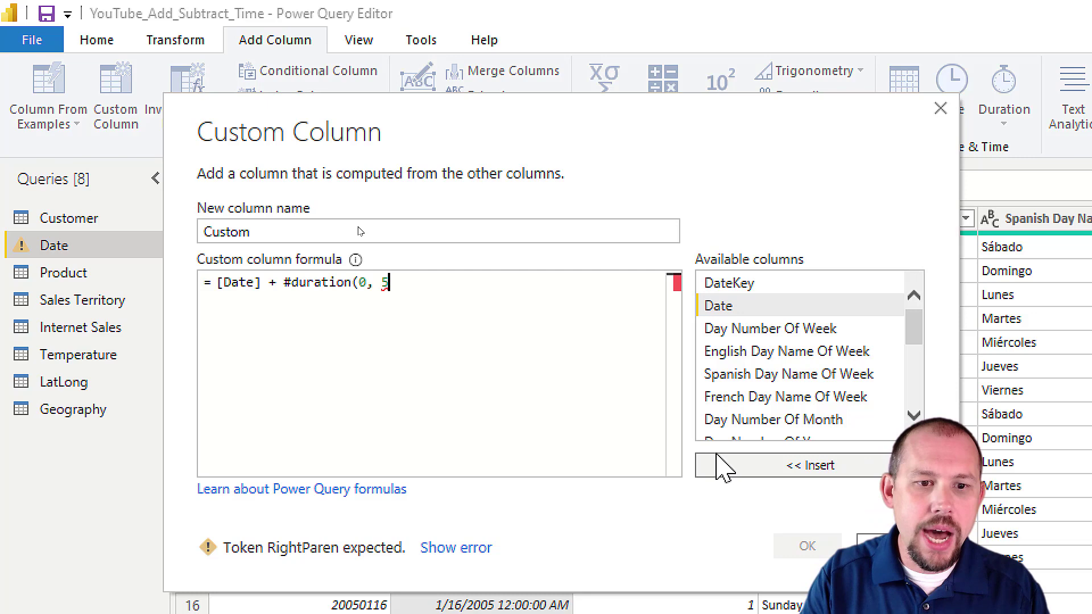
{"action": "type", "text": ", 0, "}
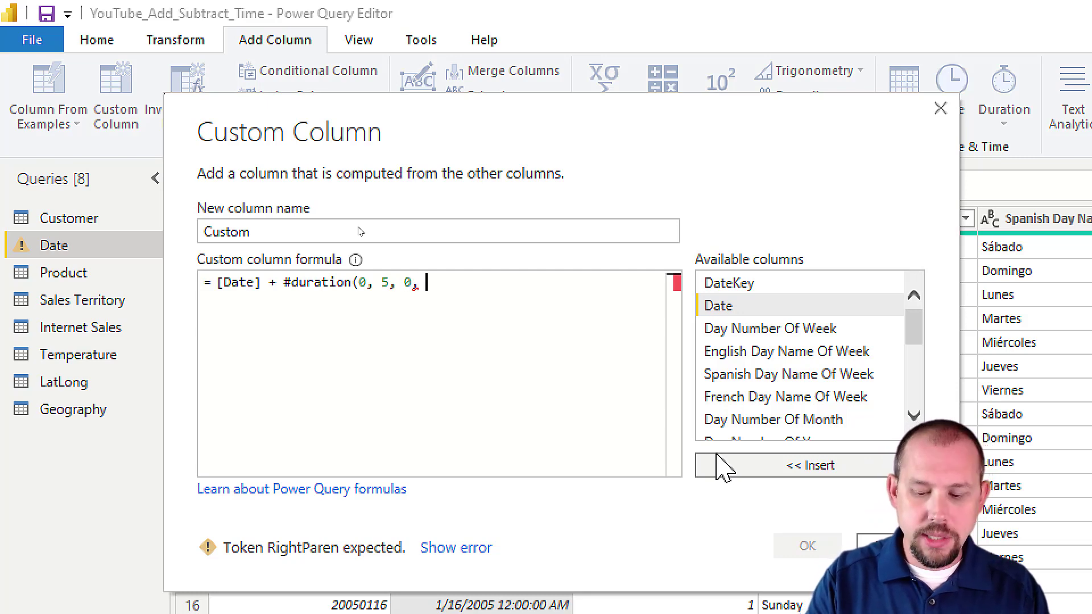
{"action": "type", "text": "0)"}
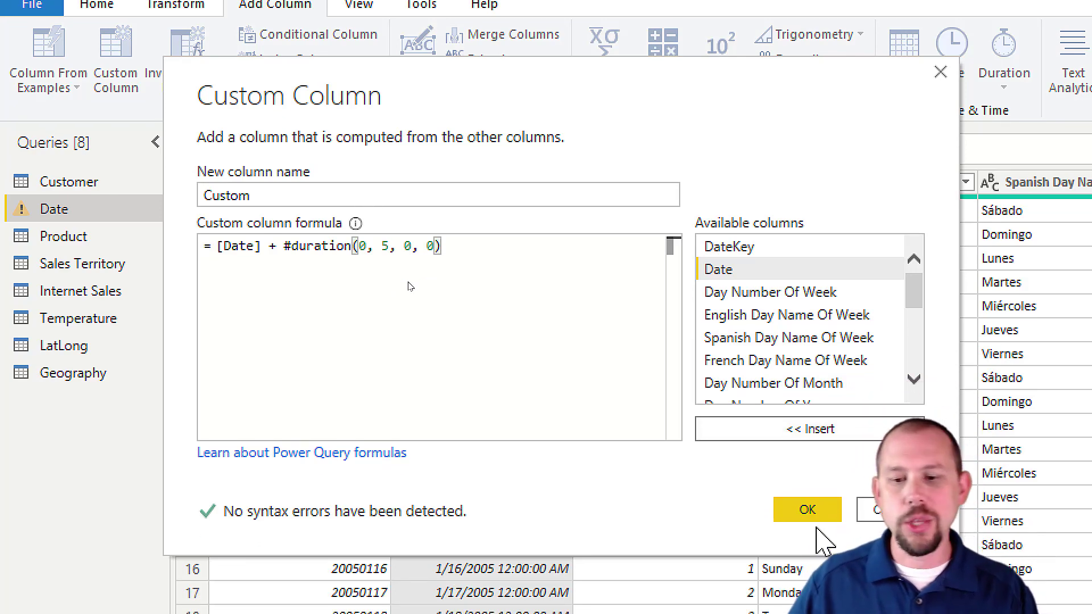
Confirm the Custom column so the Date query shows each date at 5:00:00 AM
{"action": "left_click", "coordinate": [809, 547]}
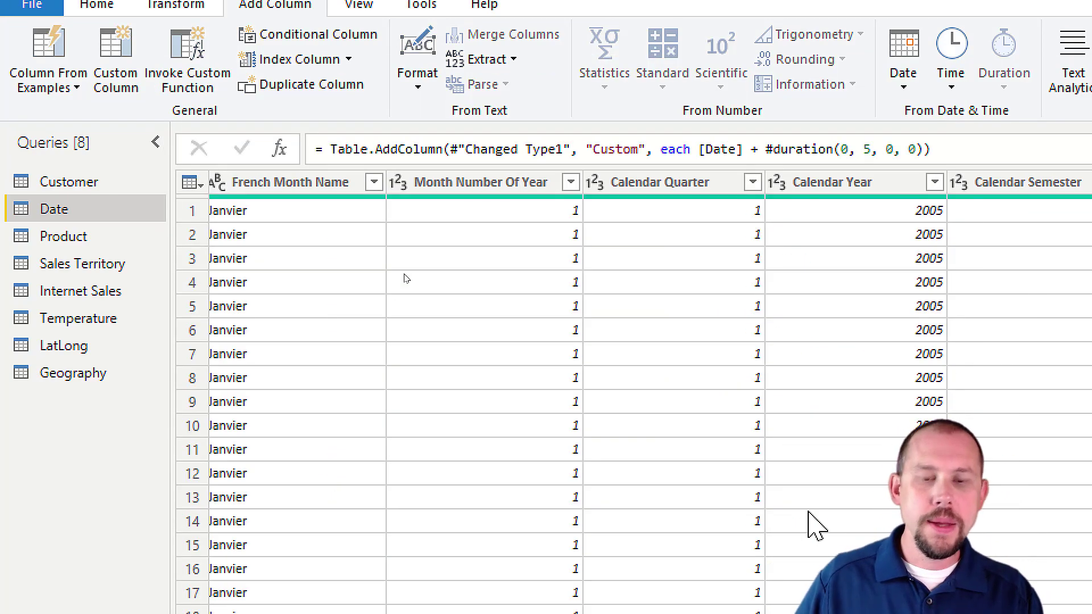